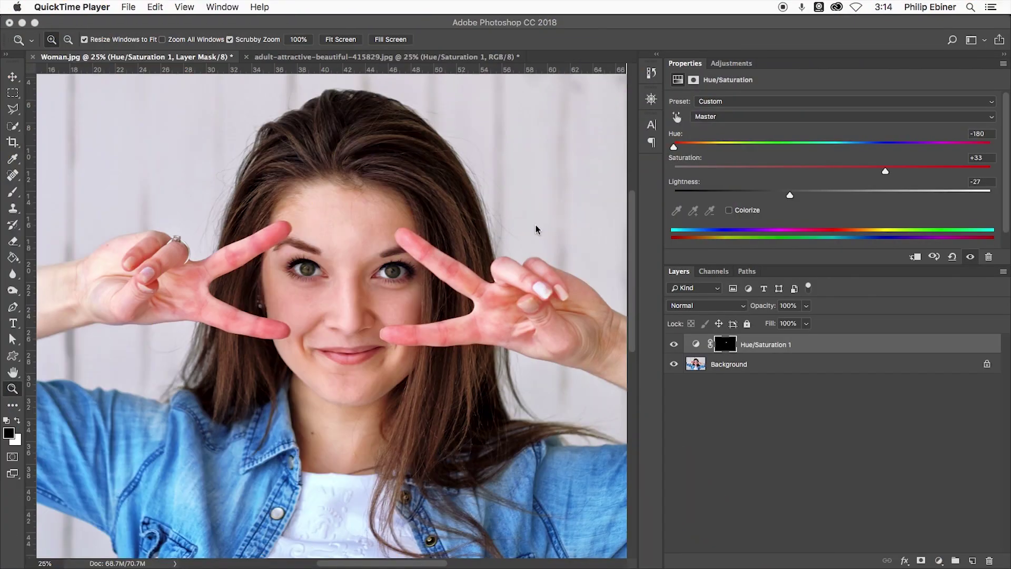
Toggle Woman.jpg's Hue/Saturation 1 layer to compare green and original blue eyes
{"action": "left_click", "coordinate": [675, 347]}
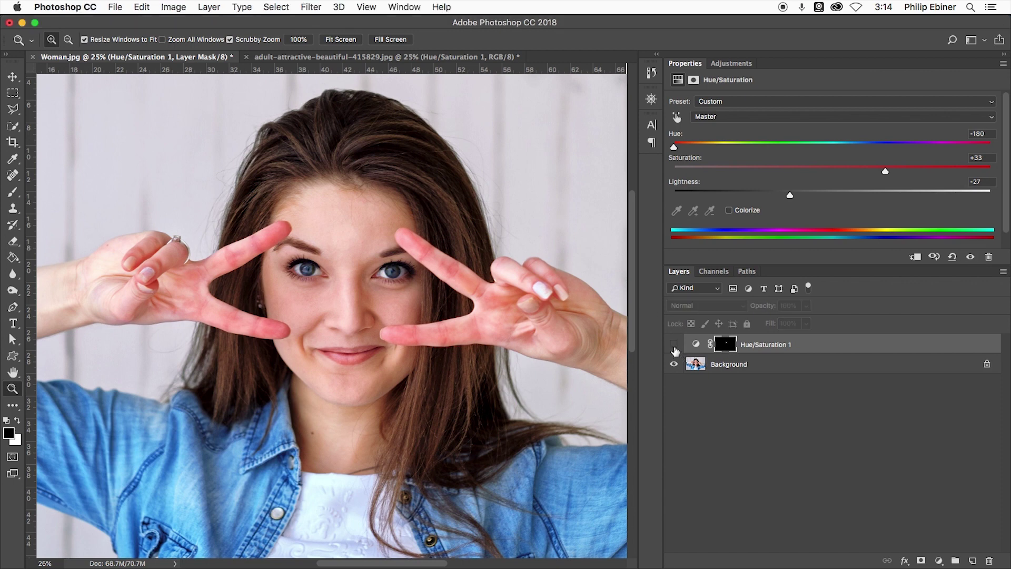
{"action": "left_click", "coordinate": [675, 347]}
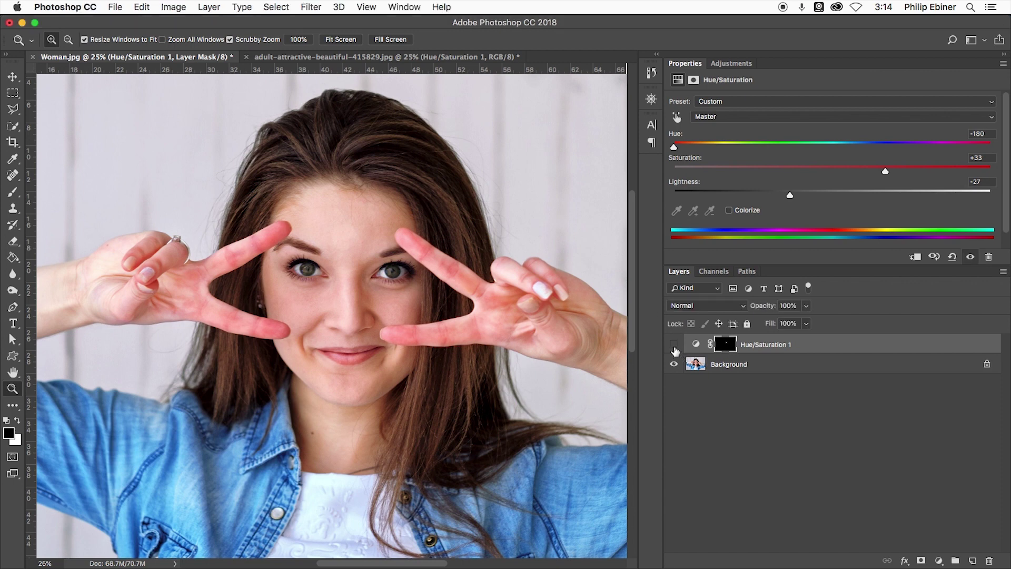
{"action": "left_click", "coordinate": [674, 347]}
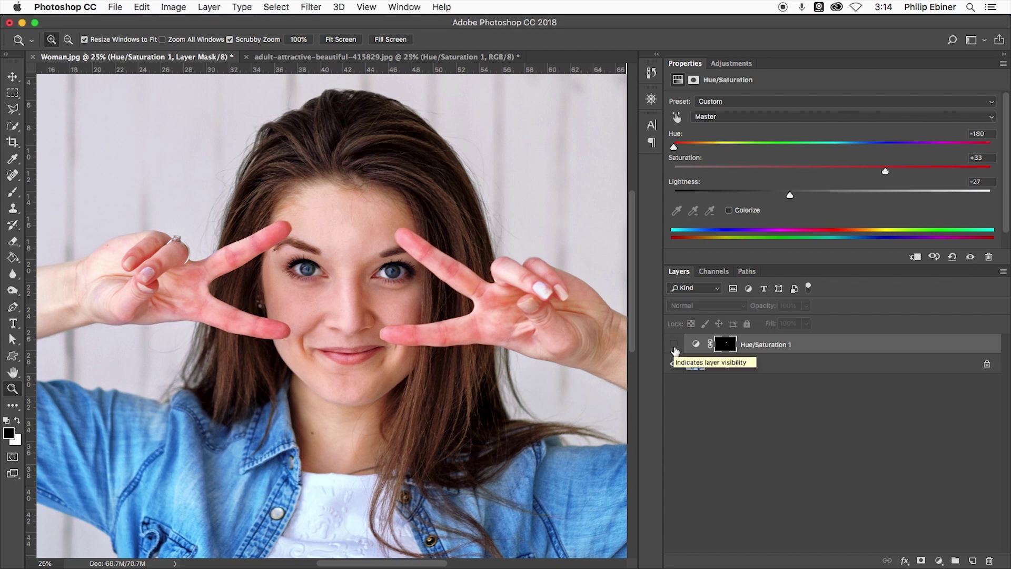
{"action": "left_click", "coordinate": [675, 347]}
{"action": "left_click", "coordinate": [675, 346]}
{"action": "left_click", "coordinate": [675, 346]}
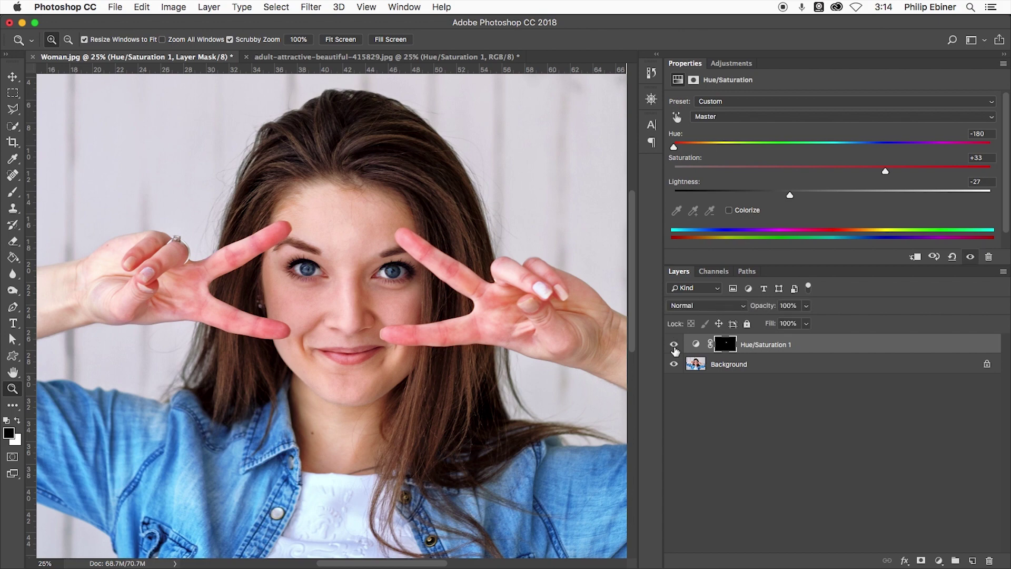
Compare the second portrait's adjustment, then delete Woman.jpg's Hue/Saturation 1 layer
{"action": "left_click", "coordinate": [320, 57]}
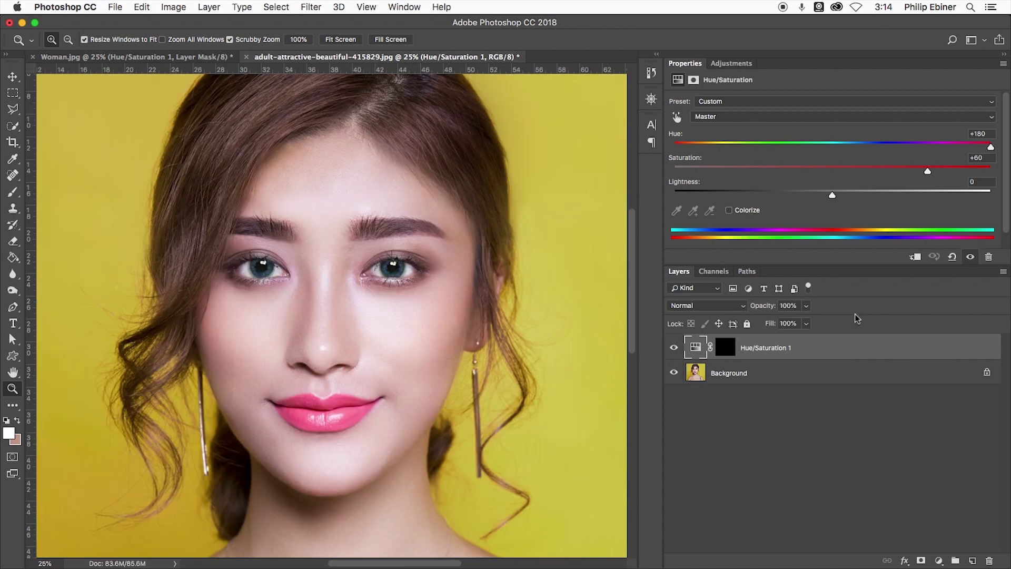
{"action": "left_click", "coordinate": [674, 348]}
{"action": "left_click", "coordinate": [674, 349]}
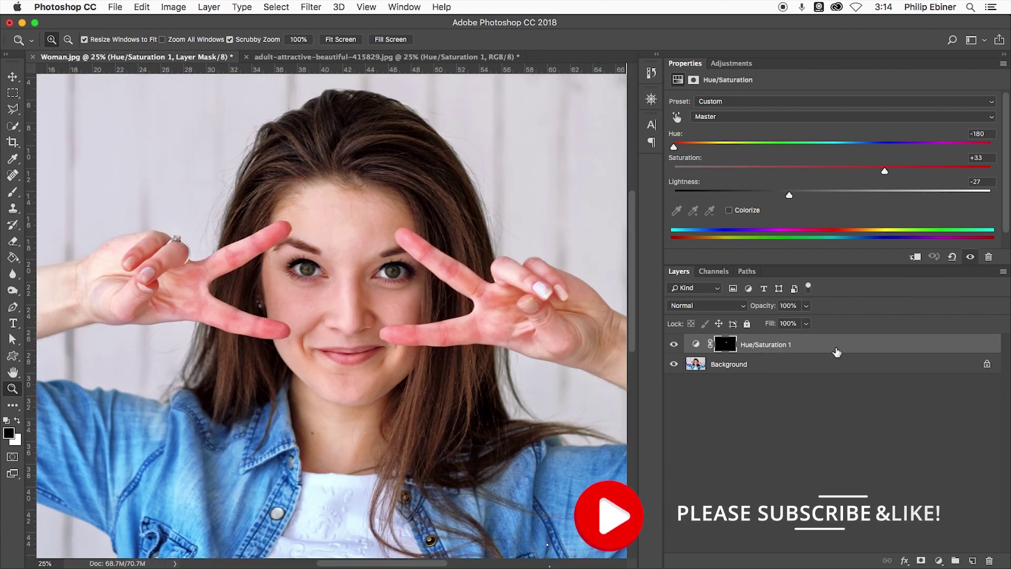
{"action": "left_click", "coordinate": [836, 352]}
{"action": "key", "text": "Delete"}
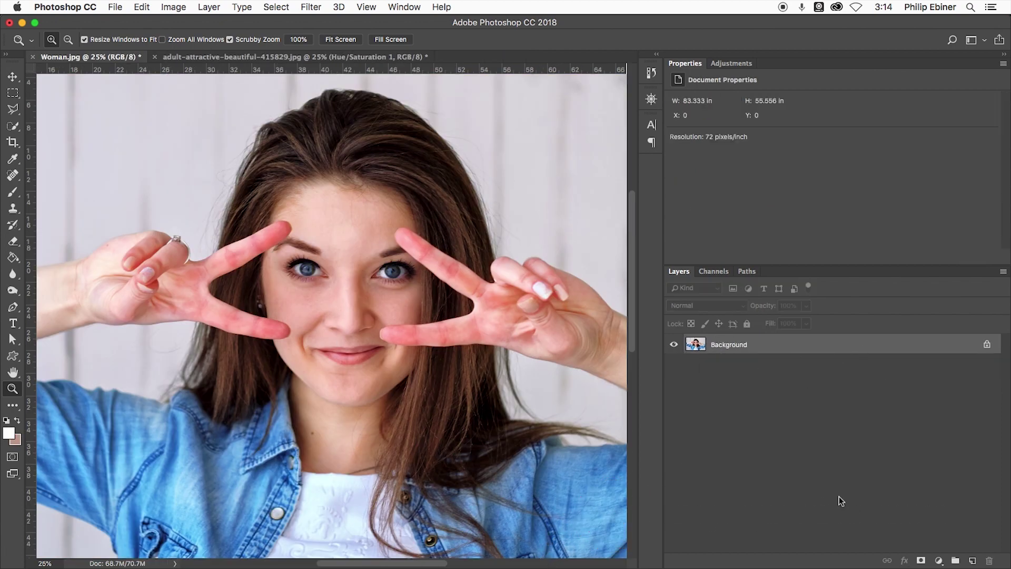
Add a Hue/Saturation adjustment layer with Saturation +37 and Hue -96
{"action": "left_click", "coordinate": [940, 561]}
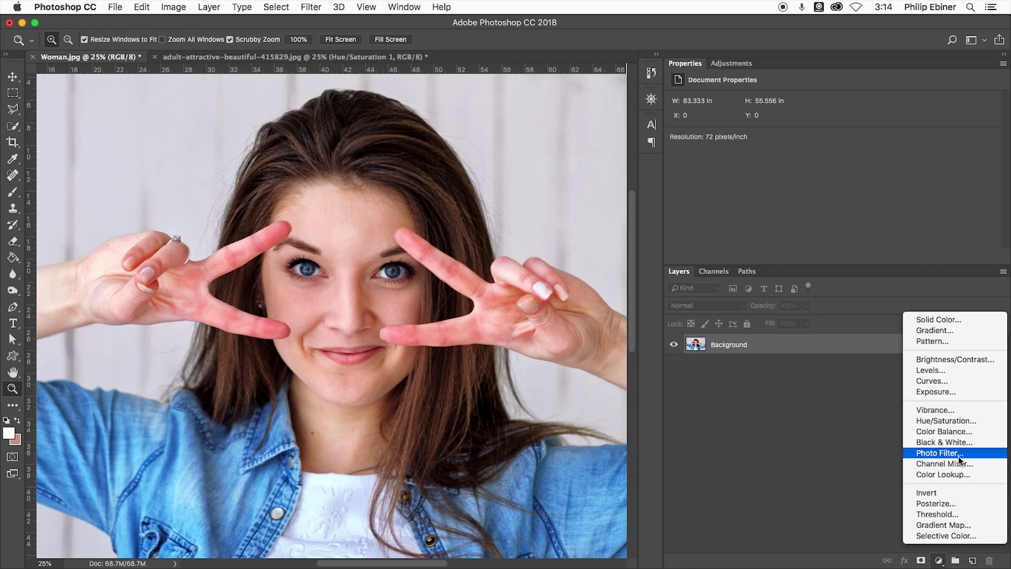
{"action": "left_click", "coordinate": [964, 421]}
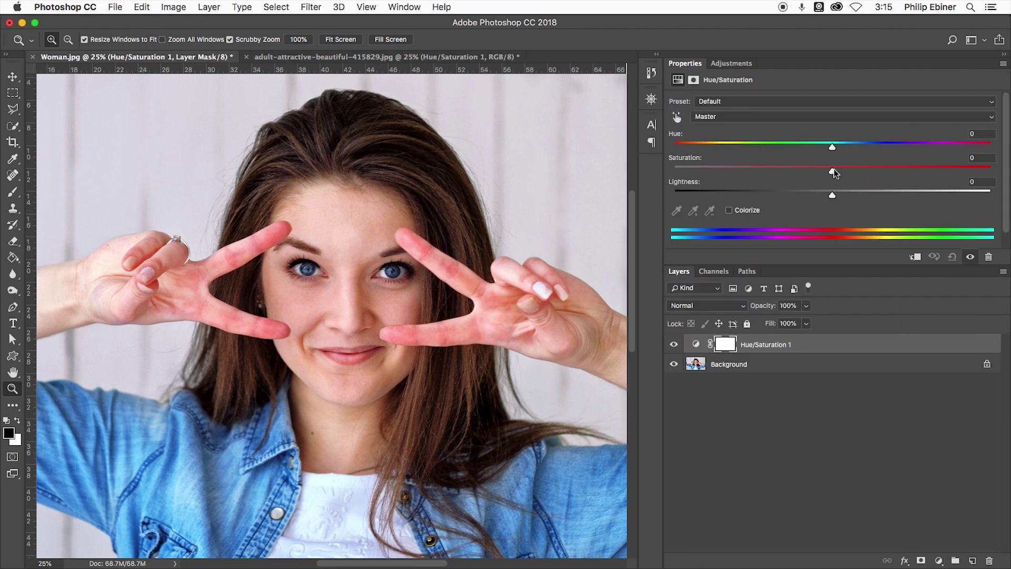
{"action": "left_click_drag", "start_coordinate": [833, 170], "coordinate": [891, 171]}
{"action": "left_click_drag", "start_coordinate": [833, 147], "coordinate": [728, 155]}
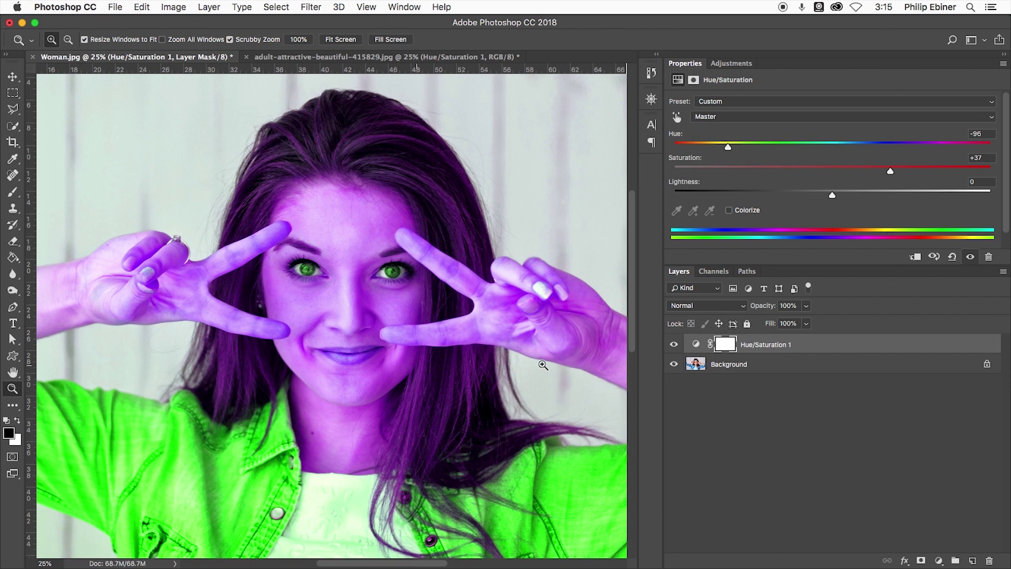
Invert the Hue/Saturation 1 layer mask to black so the tint is hidden
{"action": "left_click", "coordinate": [731, 348]}
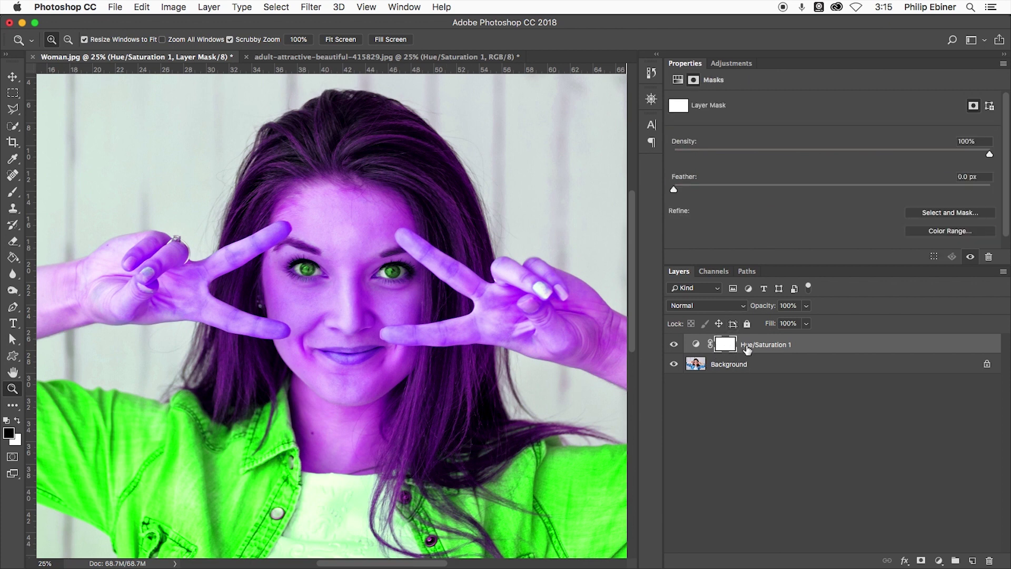
{"action": "key", "text": "super+i"}
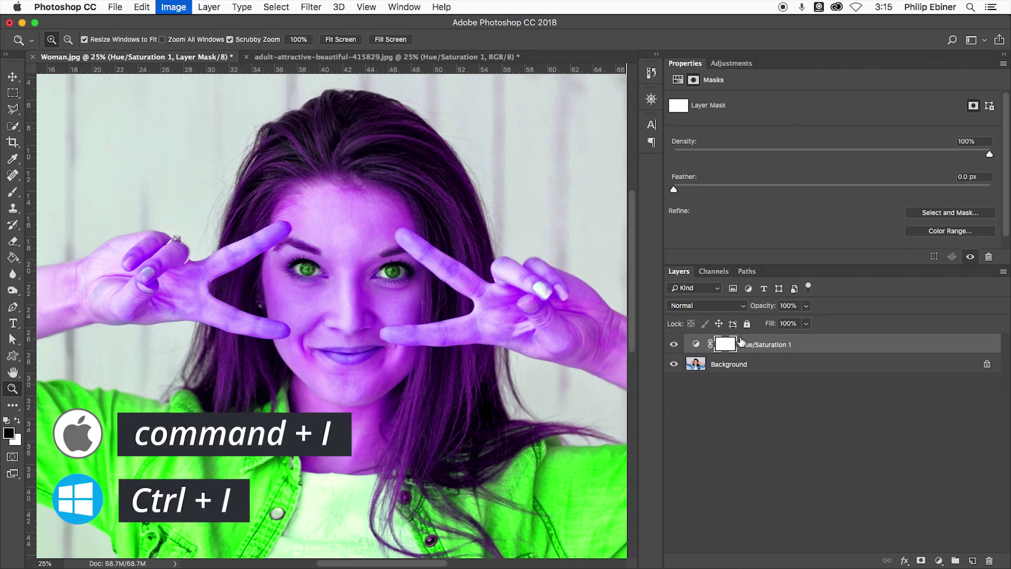
{"action": "left_click", "coordinate": [166, 8]}
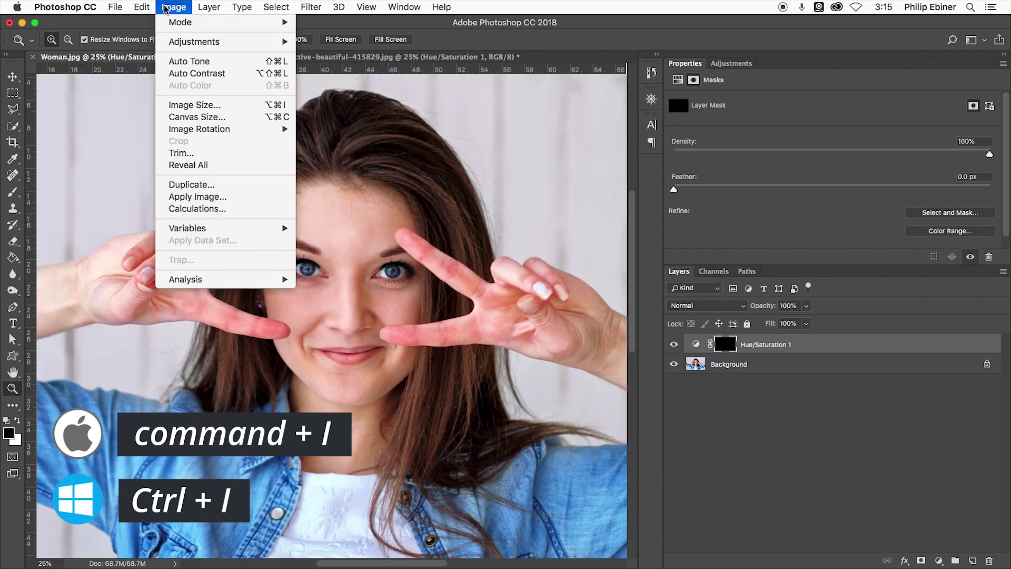
{"action": "mouse_move", "coordinate": [199, 44]}
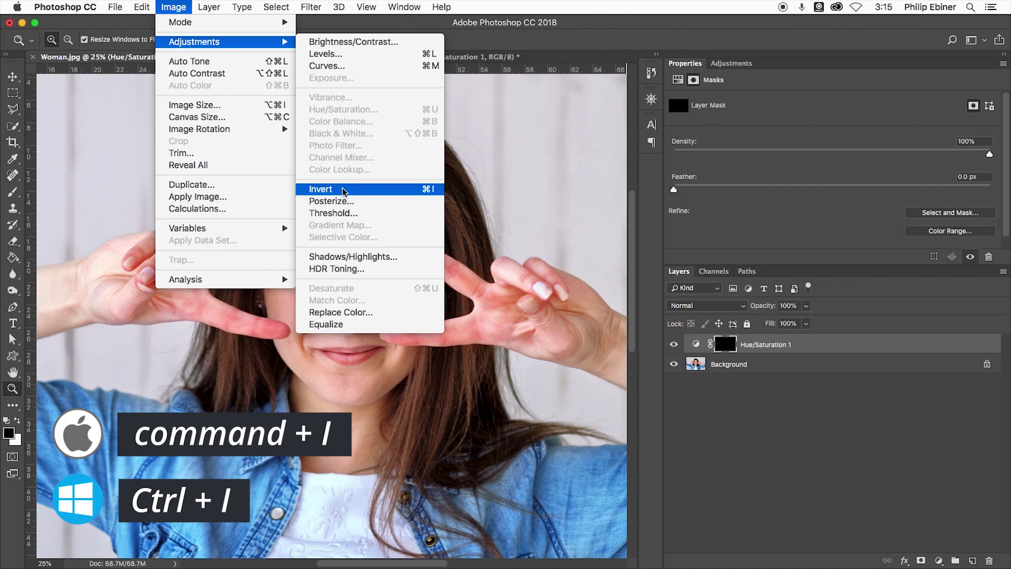
{"action": "left_click", "coordinate": [772, 379]}
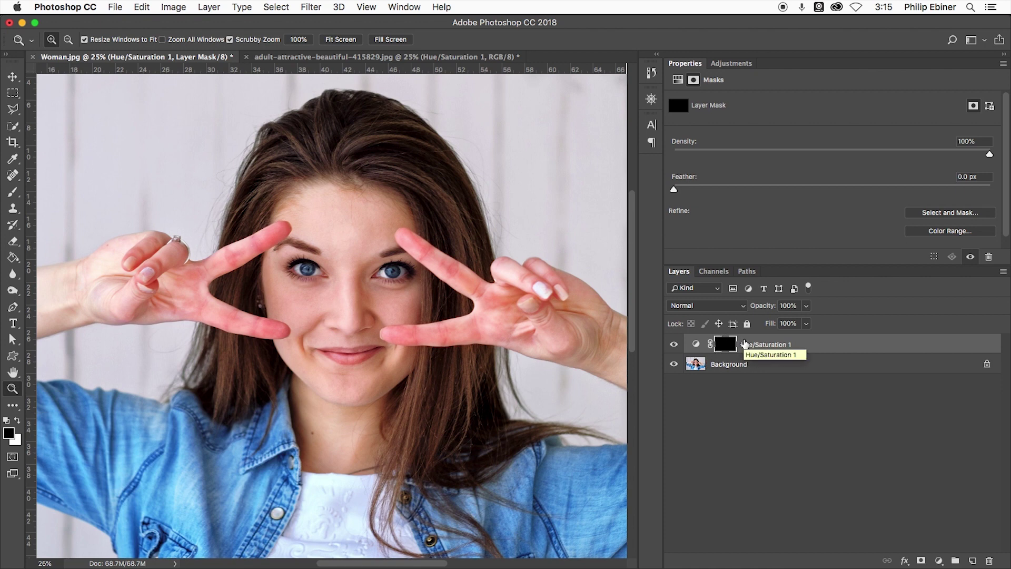
{"action": "key", "text": "b"}
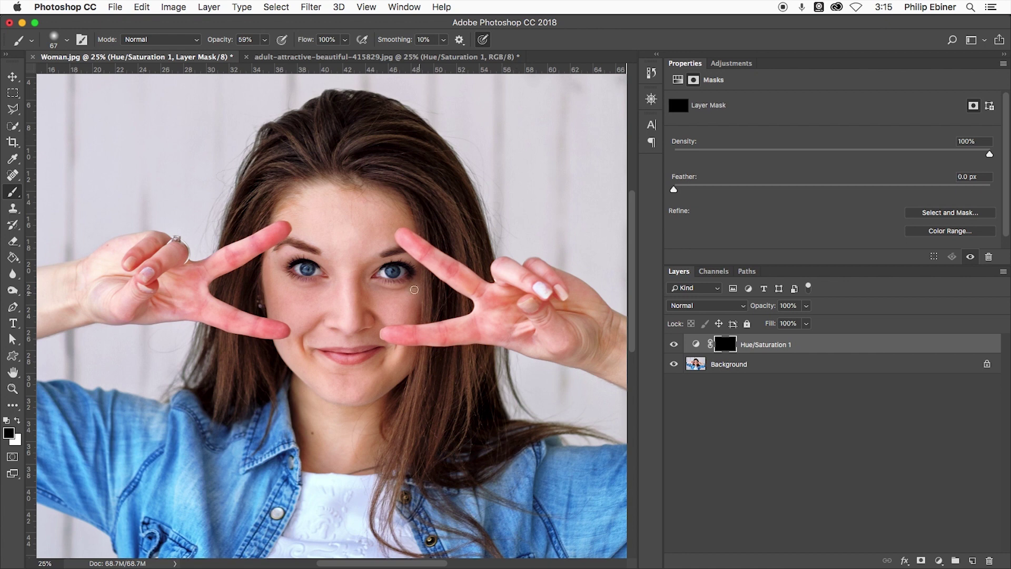
Set the foreground colour to white, then try and undo a mask stroke over the face
{"action": "left_click", "coordinate": [7, 435]}
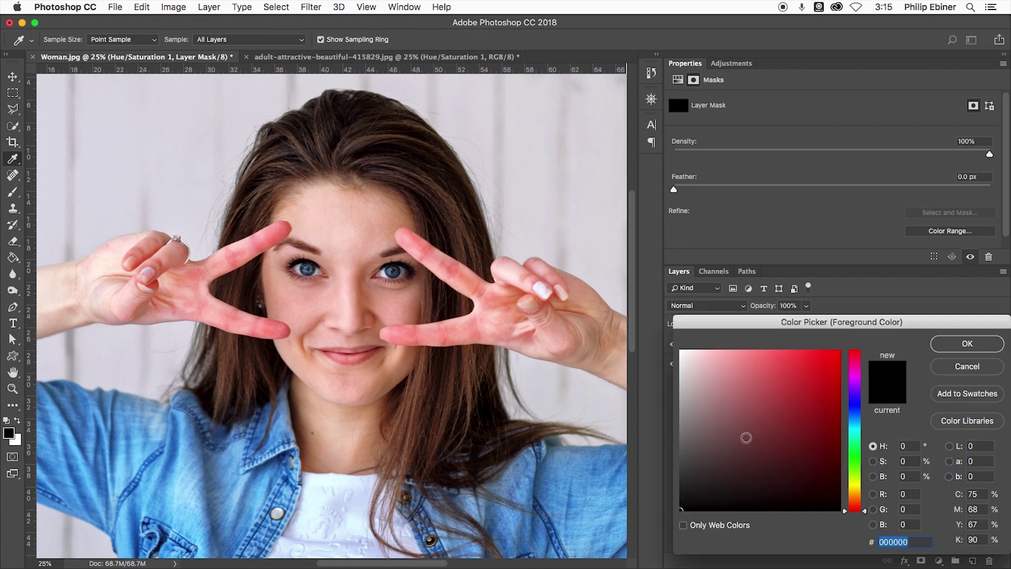
{"action": "left_click_drag", "start_coordinate": [745, 438], "coordinate": [665, 303]}
{"action": "left_click", "coordinate": [978, 348]}
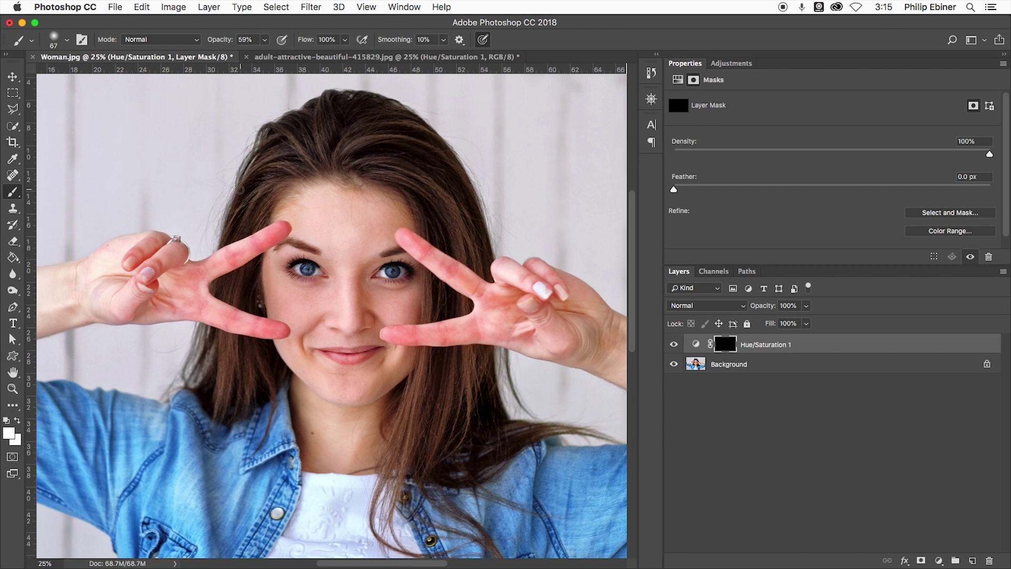
{"action": "mouse_move", "coordinate": [195, 202]}
{"action": "left_mouse_down"}
{"action": "mouse_move", "coordinate": [316, 264]}
{"action": "mouse_move", "coordinate": [368, 316]}
{"action": "mouse_move", "coordinate": [327, 237]}
{"action": "mouse_move", "coordinate": [296, 224]}
{"action": "mouse_move", "coordinate": [349, 198]}
{"action": "mouse_move", "coordinate": [369, 295]}
{"action": "mouse_move", "coordinate": [363, 337]}
{"action": "left_mouse_up"}
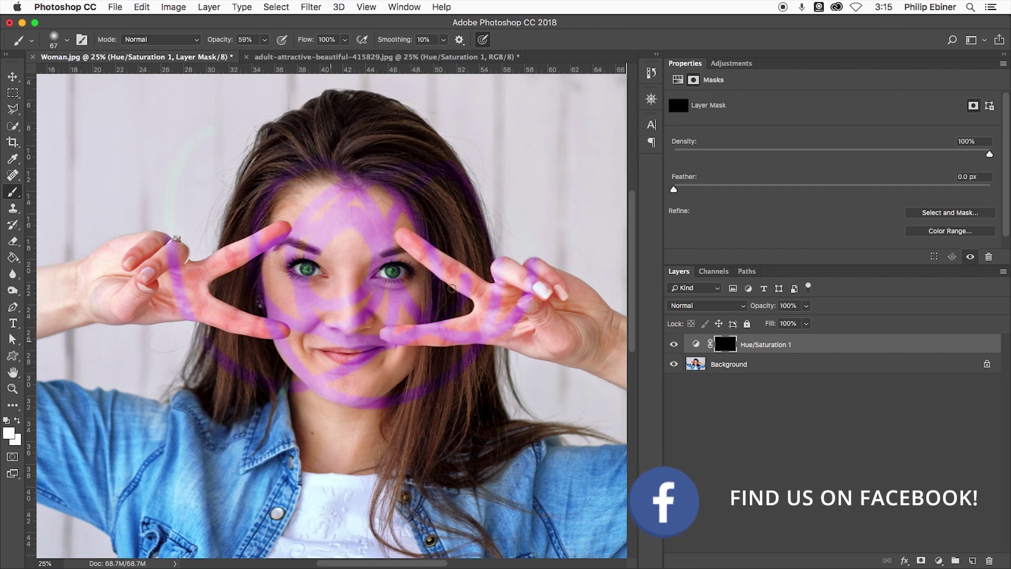
{"action": "key", "text": "super+z"}
Zoom in closely on the woman's eyes
{"action": "key", "text": "z"}
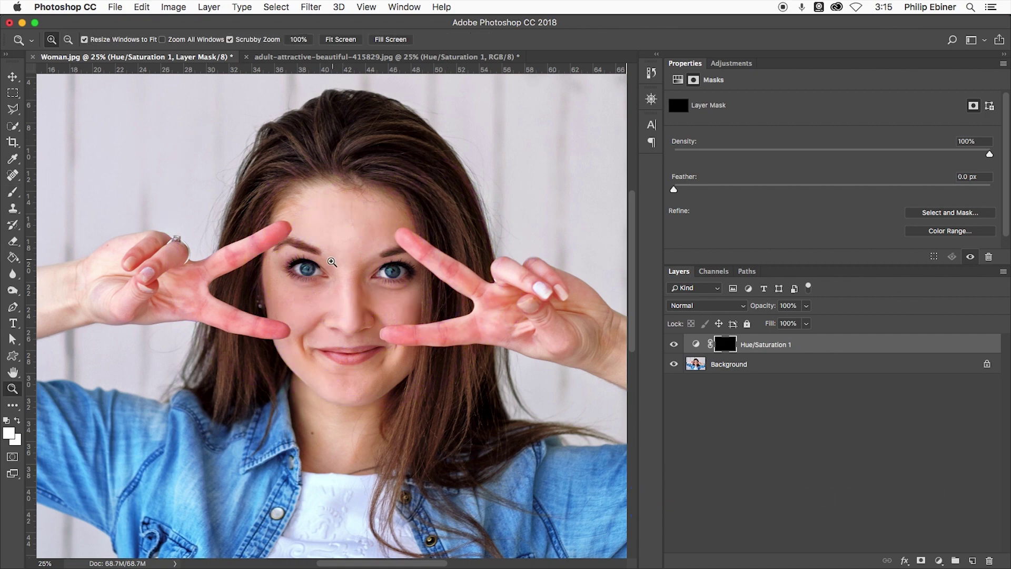
{"action": "left_click", "coordinate": [334, 273]}
{"action": "left_click", "coordinate": [334, 273]}
{"action": "left_click", "coordinate": [334, 272]}
{"action": "left_click", "coordinate": [337, 271]}
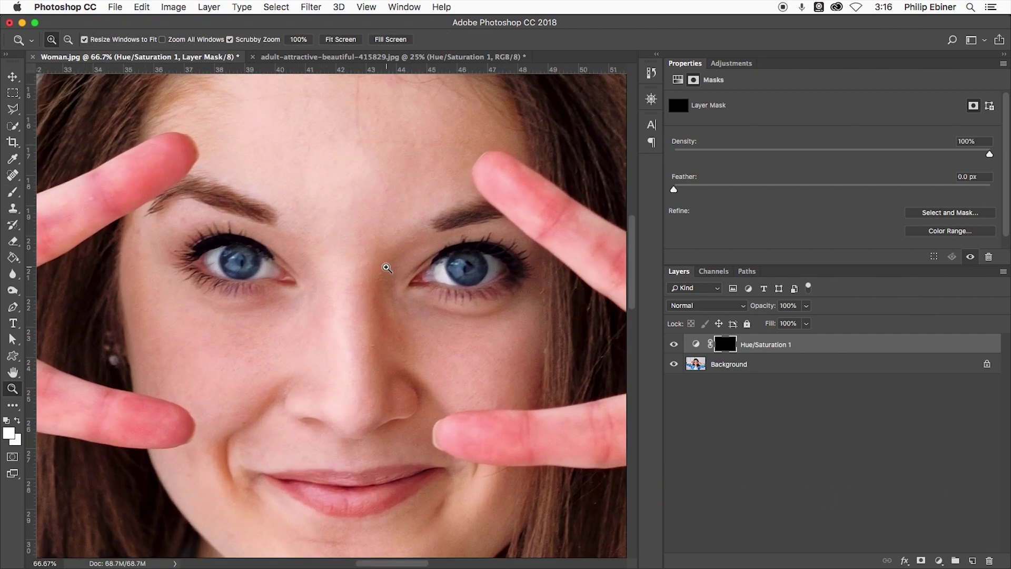
{"action": "left_click", "coordinate": [386, 268]}
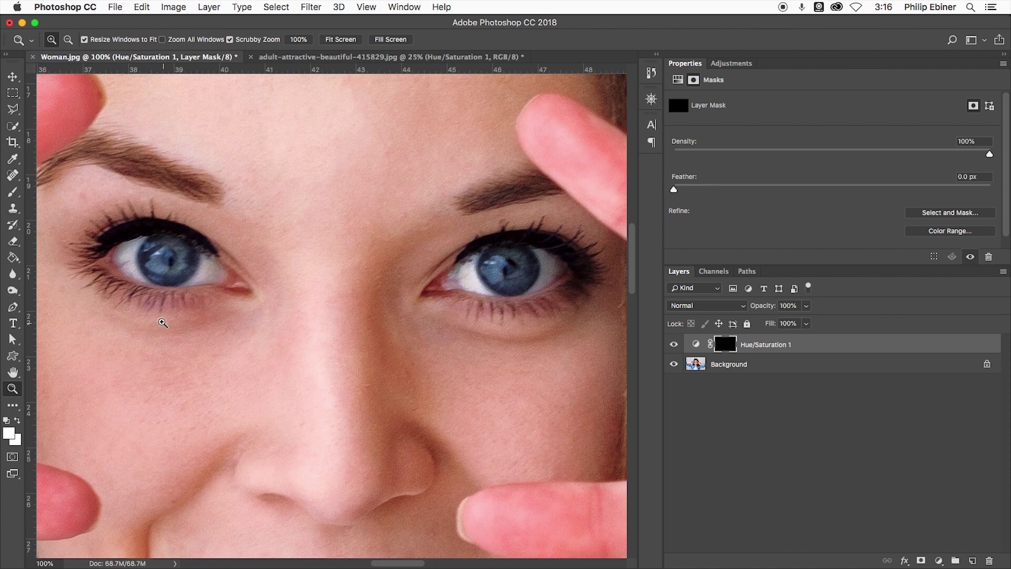
Adjust the brush size and softness, then paint white over both irises to reveal green
{"action": "key", "text": "b"}
{"action": "mouse_move", "coordinate": [240, 227]}
{"action": "left_mouse_down"}
{"action": "mouse_move", "coordinate": [219, 228]}
{"action": "mouse_move", "coordinate": [228, 229]}
{"action": "left_mouse_up"}
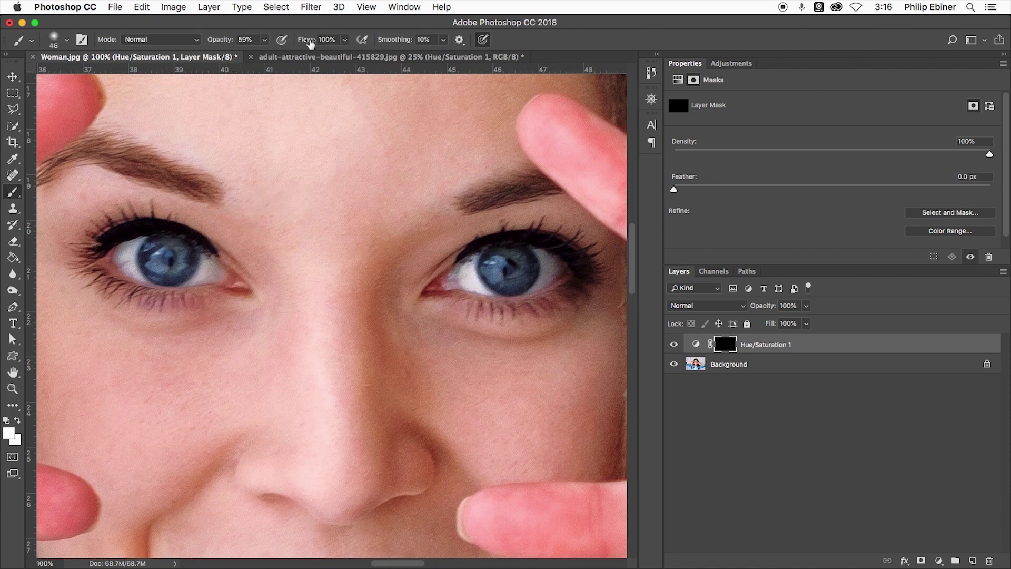
{"action": "mouse_move", "coordinate": [153, 240]}
{"action": "left_mouse_down"}
{"action": "mouse_move", "coordinate": [177, 256]}
{"action": "mouse_move", "coordinate": [155, 255]}
{"action": "mouse_move", "coordinate": [167, 269]}
{"action": "mouse_move", "coordinate": [182, 260]}
{"action": "mouse_move", "coordinate": [163, 257]}
{"action": "mouse_move", "coordinate": [187, 261]}
{"action": "left_mouse_up"}
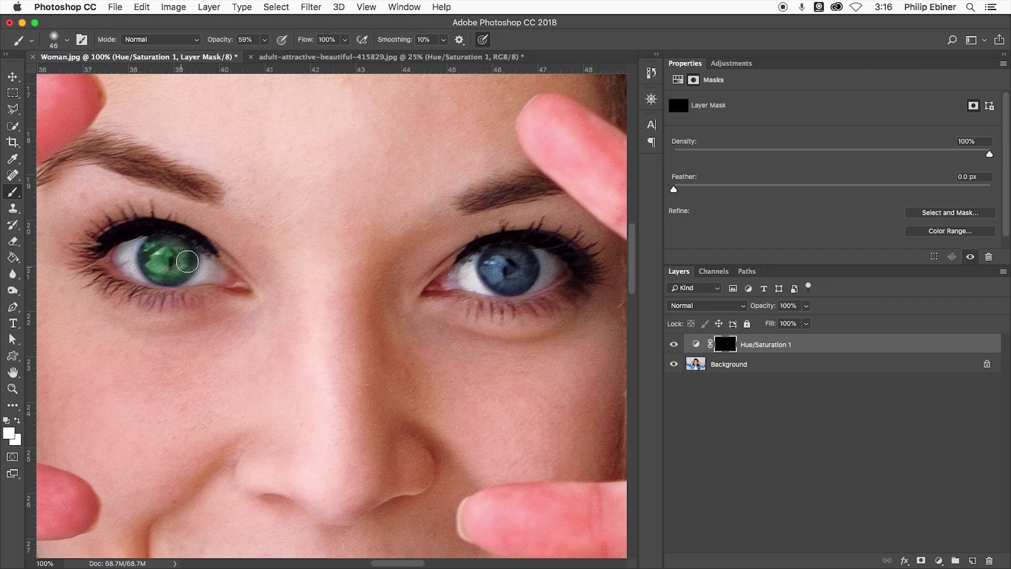
{"action": "mouse_move", "coordinate": [509, 259]}
{"action": "left_mouse_down"}
{"action": "mouse_move", "coordinate": [497, 264]}
{"action": "mouse_move", "coordinate": [514, 280]}
{"action": "mouse_move", "coordinate": [524, 261]}
{"action": "mouse_move", "coordinate": [498, 269]}
{"action": "mouse_move", "coordinate": [516, 271]}
{"action": "left_mouse_up"}
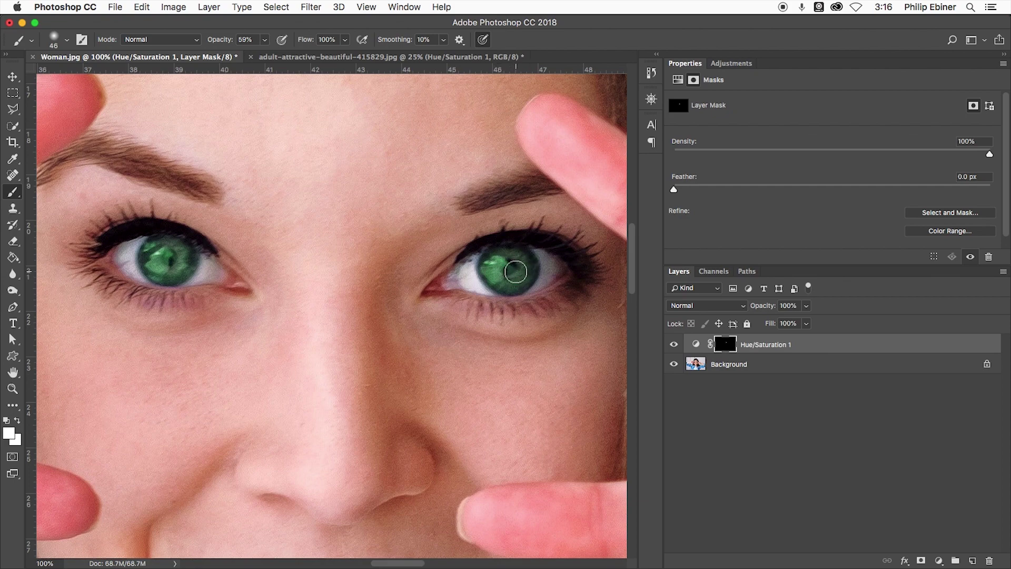
Set the foreground colour to black, 000000
{"action": "key", "text": "x"}
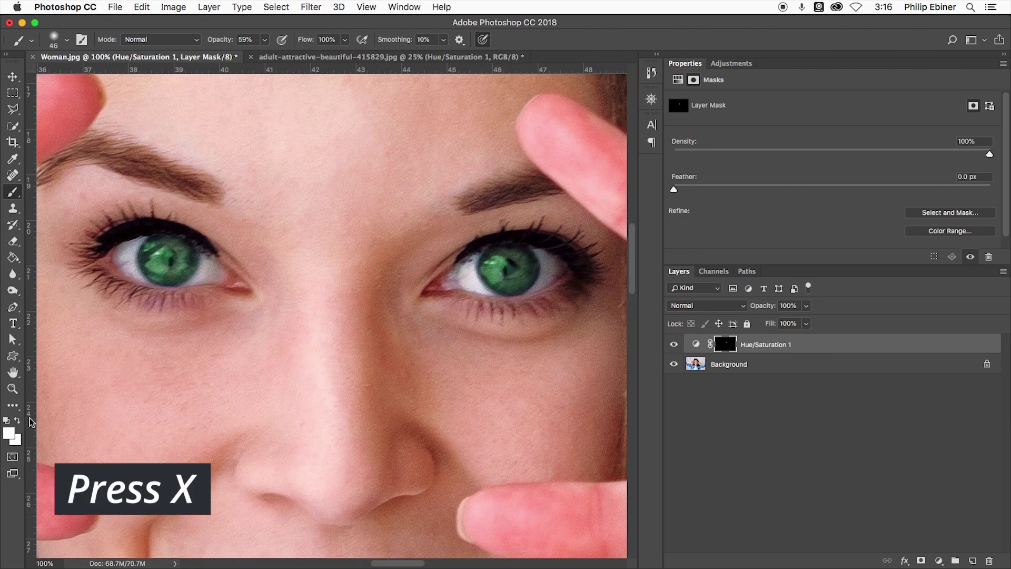
{"action": "left_click", "coordinate": [9, 433]}
{"action": "type", "text": "000000"}
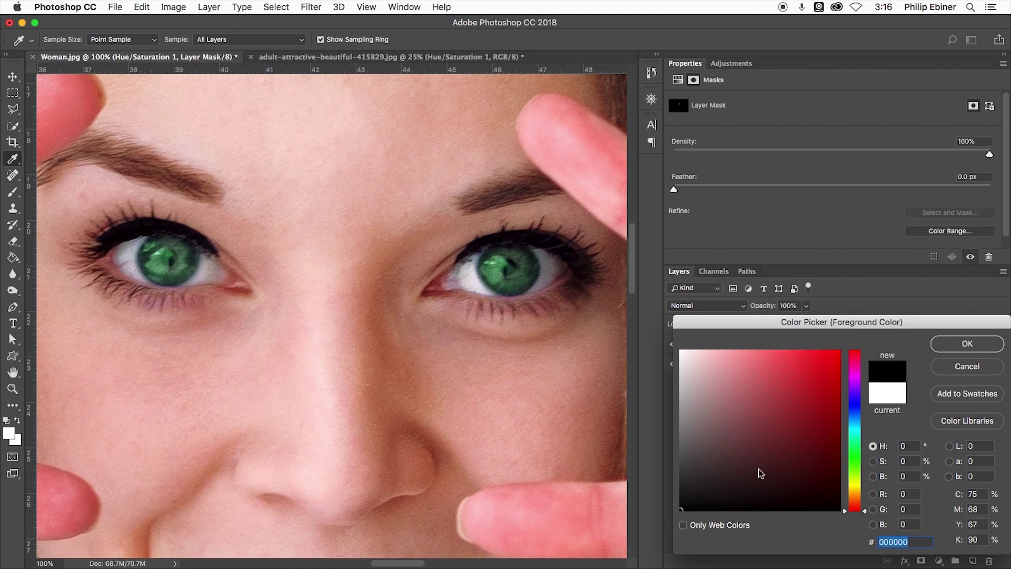
{"action": "left_click", "coordinate": [967, 345]}
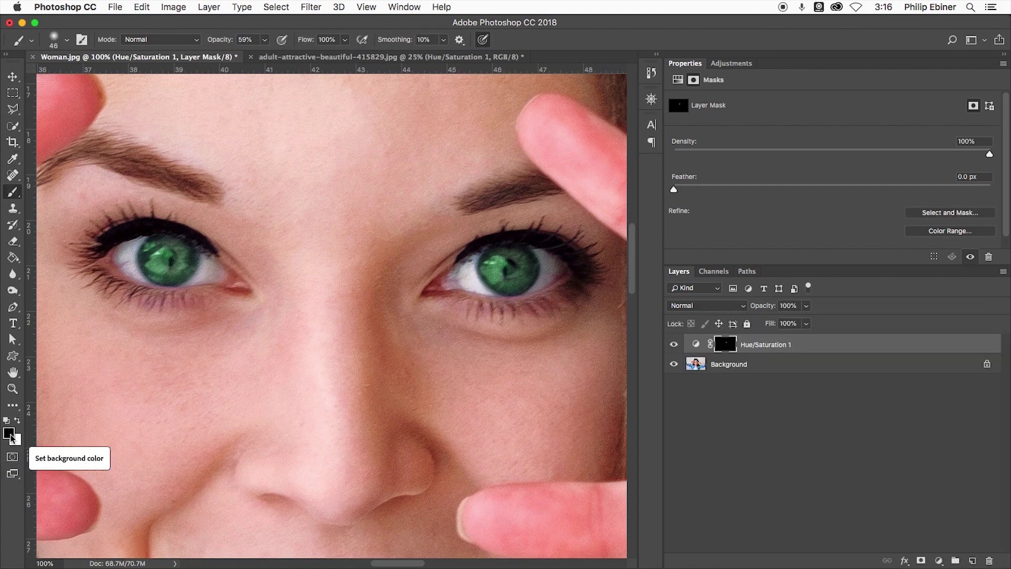
Paint more white over both irises, then black over the left pupil to keep it dark
{"action": "key", "text": "x"}
{"action": "mouse_move", "coordinate": [153, 279]}
{"action": "left_mouse_down"}
{"action": "mouse_move", "coordinate": [157, 248]}
{"action": "mouse_move", "coordinate": [169, 259]}
{"action": "mouse_move", "coordinate": [166, 251]}
{"action": "mouse_move", "coordinate": [169, 270]}
{"action": "left_mouse_up"}
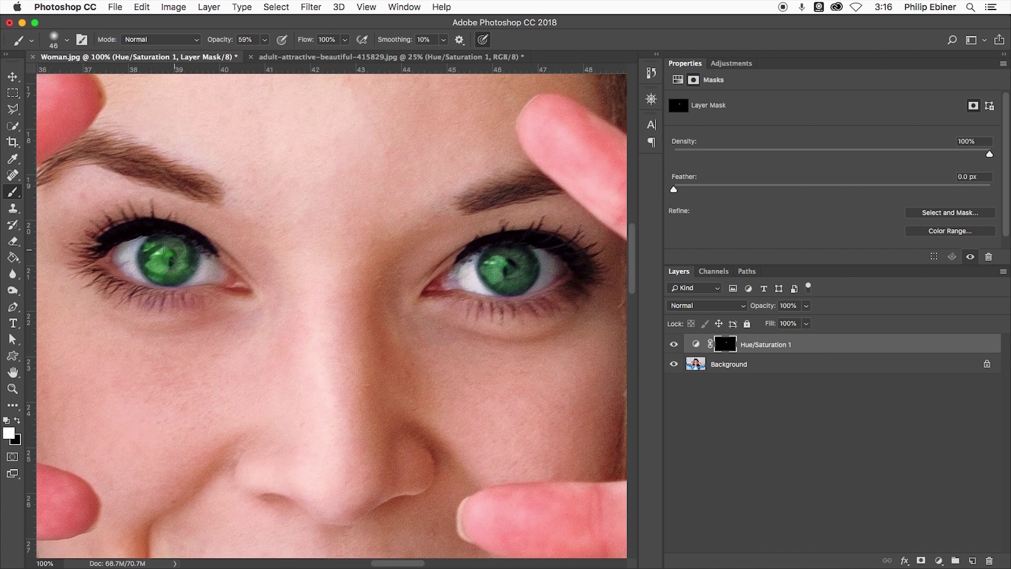
{"action": "left_click_drag", "start_coordinate": [495, 263], "coordinate": [520, 271]}
{"action": "key", "text": "x"}
{"action": "left_click_drag", "start_coordinate": [170, 259], "coordinate": [167, 259]}
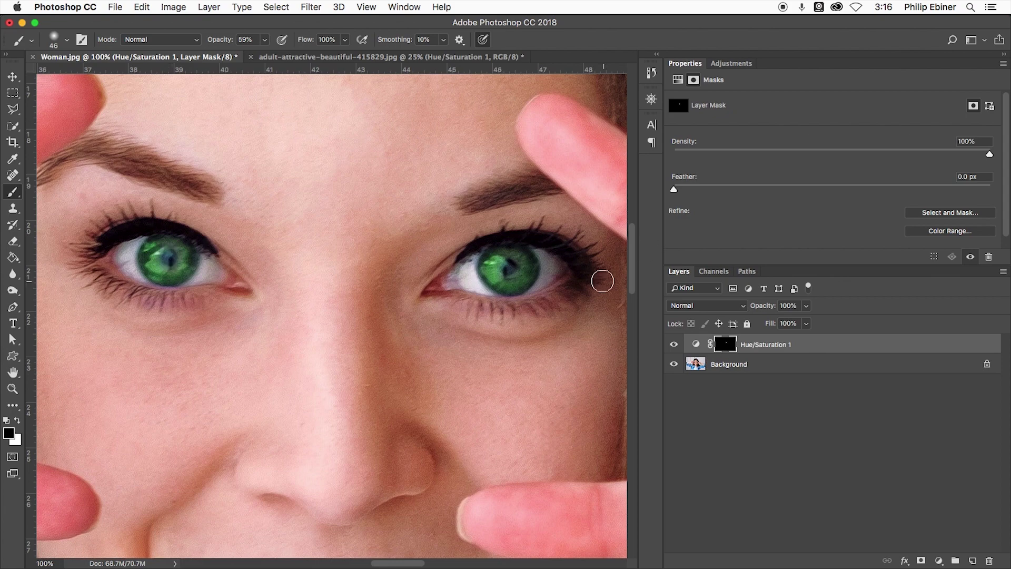
Zoom out to centre the face and target the Hue/Saturation layer's colour settings
{"action": "key", "text": "z"}
{"action": "left_click", "coordinate": [621, 263], "text": "alt"}
{"action": "left_click", "coordinate": [620, 263], "text": "alt"}
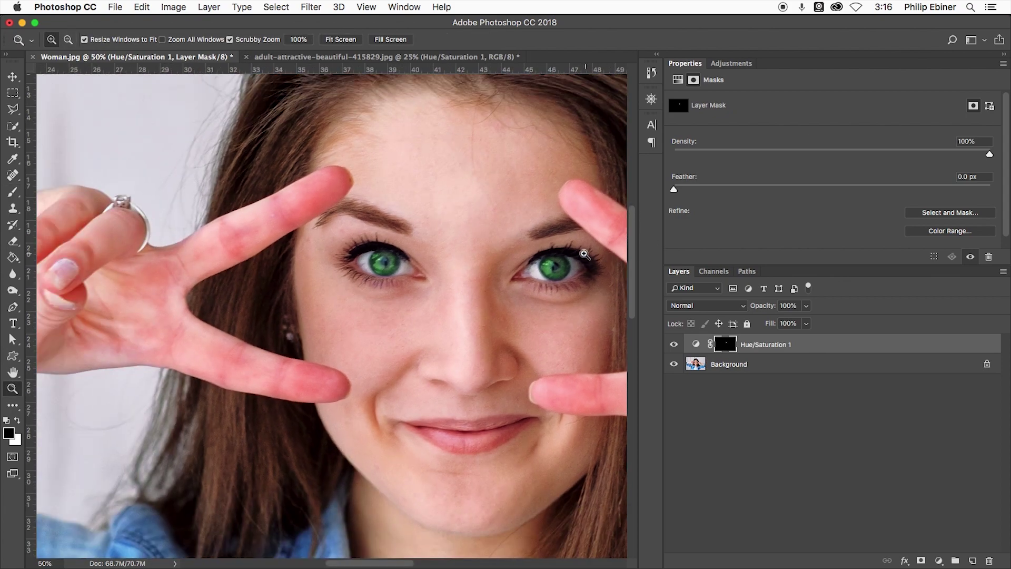
{"action": "left_click_drag", "start_coordinate": [585, 255], "coordinate": [484, 277]}
{"action": "left_click", "coordinate": [848, 349]}
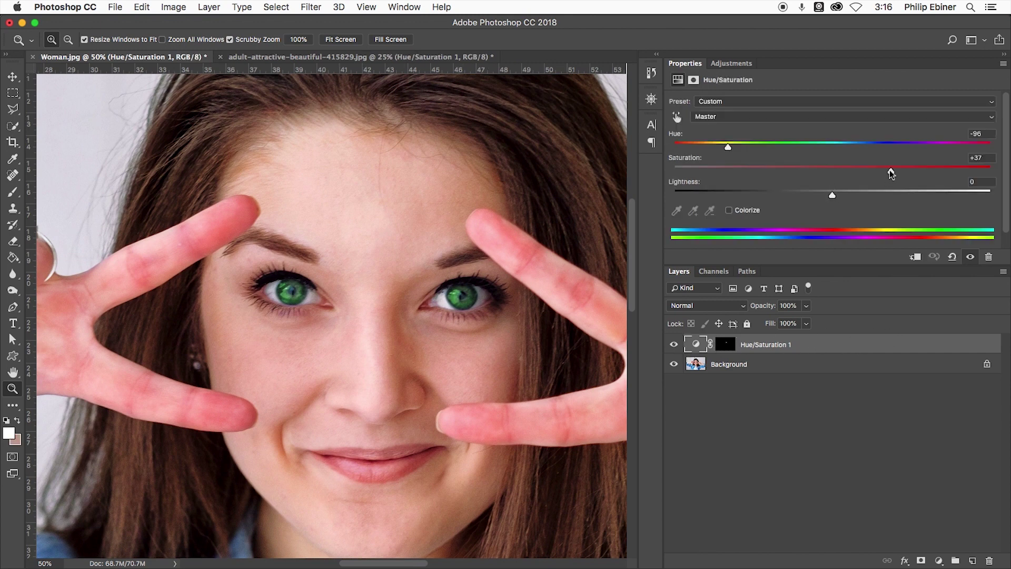
Set Hue +180, Saturation +43 and Lightness -9 for a muted brown eye tone
{"action": "left_click_drag", "start_coordinate": [728, 146], "coordinate": [985, 156]}
{"action": "left_click_drag", "start_coordinate": [889, 174], "coordinate": [838, 198]}
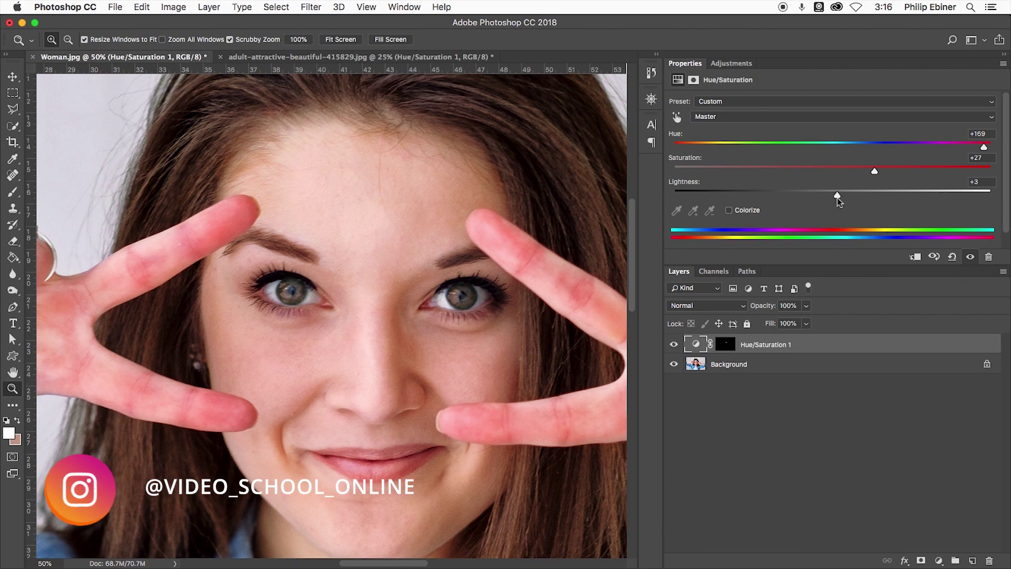
{"action": "left_click_drag", "start_coordinate": [988, 153], "coordinate": [995, 152]}
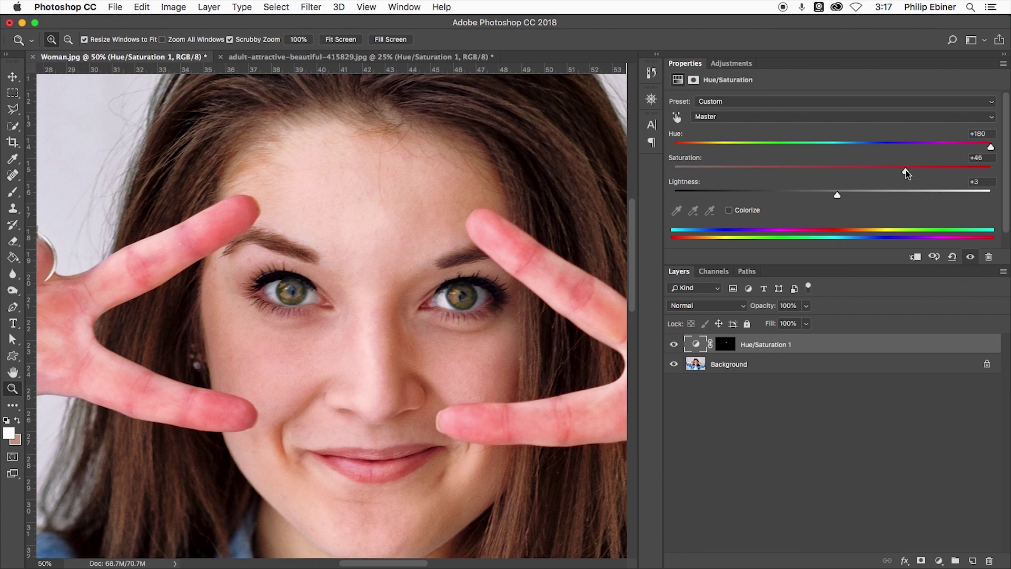
{"action": "left_click_drag", "start_coordinate": [838, 194], "coordinate": [817, 198]}
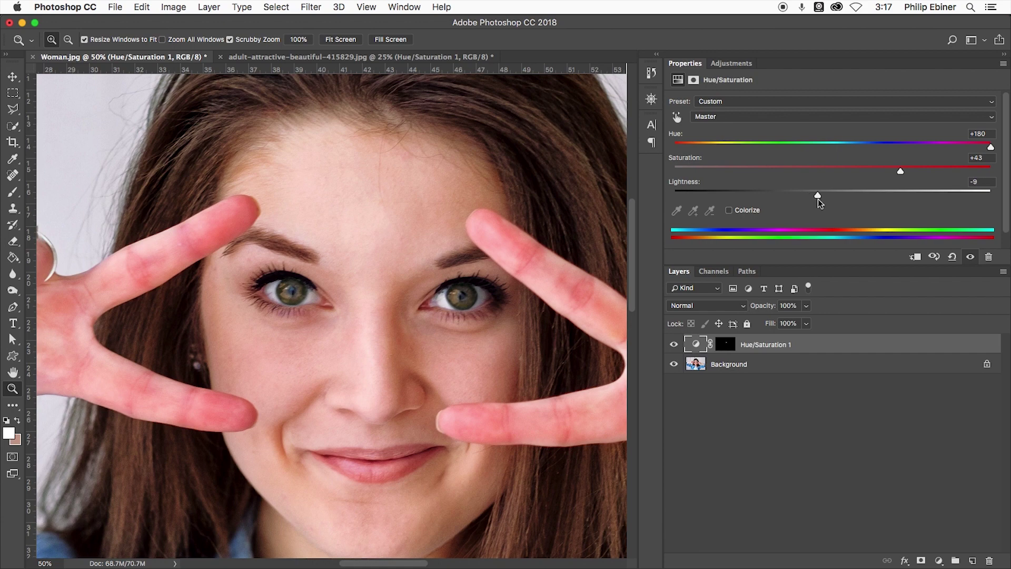
{"action": "left_click", "coordinate": [390, 236], "text": "alt"}
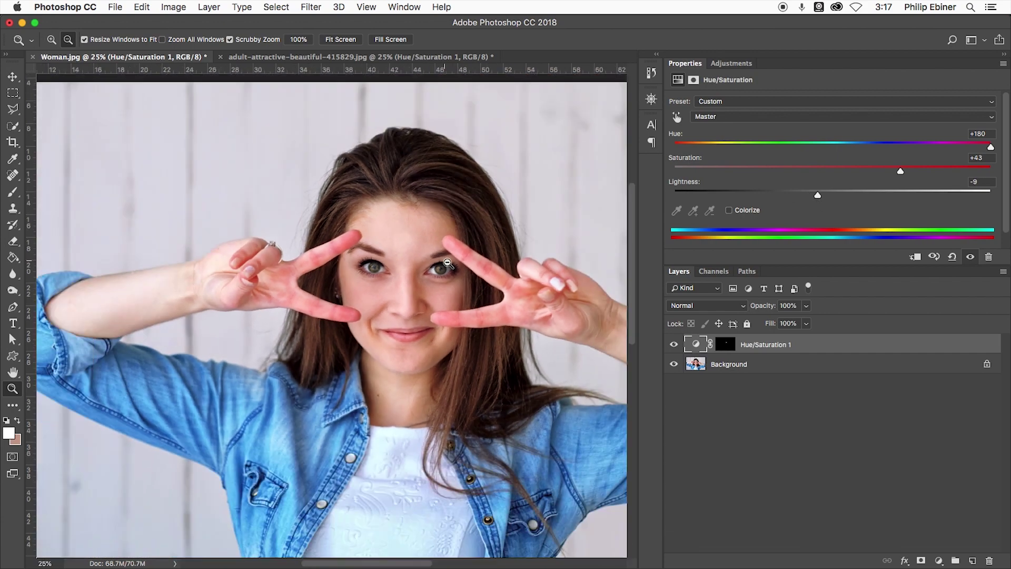
Lower Woman.jpg's saturation to +38 and toggle the adjustment to compare with the originals
{"action": "left_click", "coordinate": [448, 263], "text": "alt"}
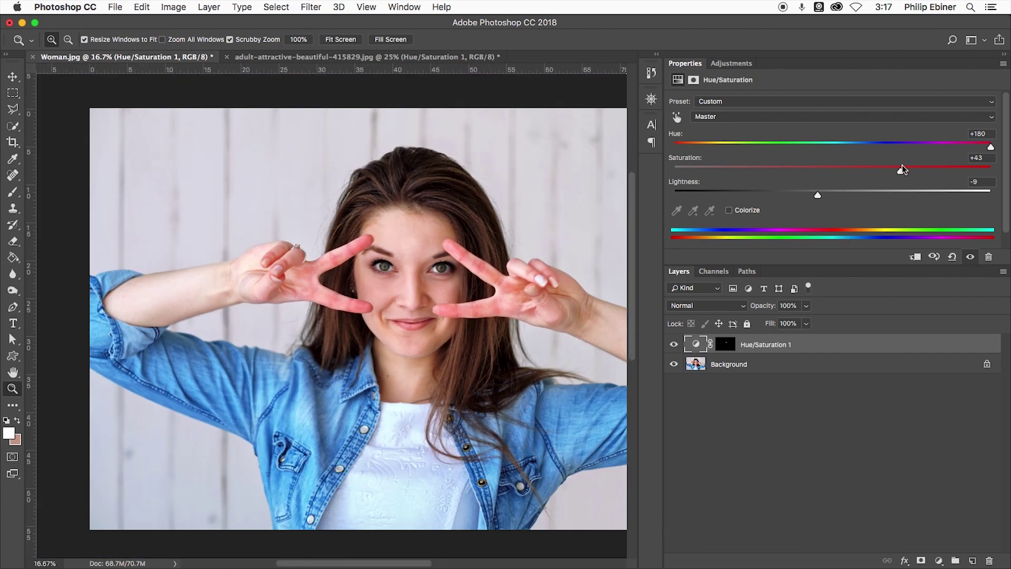
{"action": "mouse_move", "coordinate": [903, 169]}
{"action": "left_mouse_down"}
{"action": "mouse_move", "coordinate": [882, 173]}
{"action": "mouse_move", "coordinate": [911, 175]}
{"action": "mouse_move", "coordinate": [894, 176]}
{"action": "left_mouse_up"}
{"action": "left_click", "coordinate": [674, 345]}
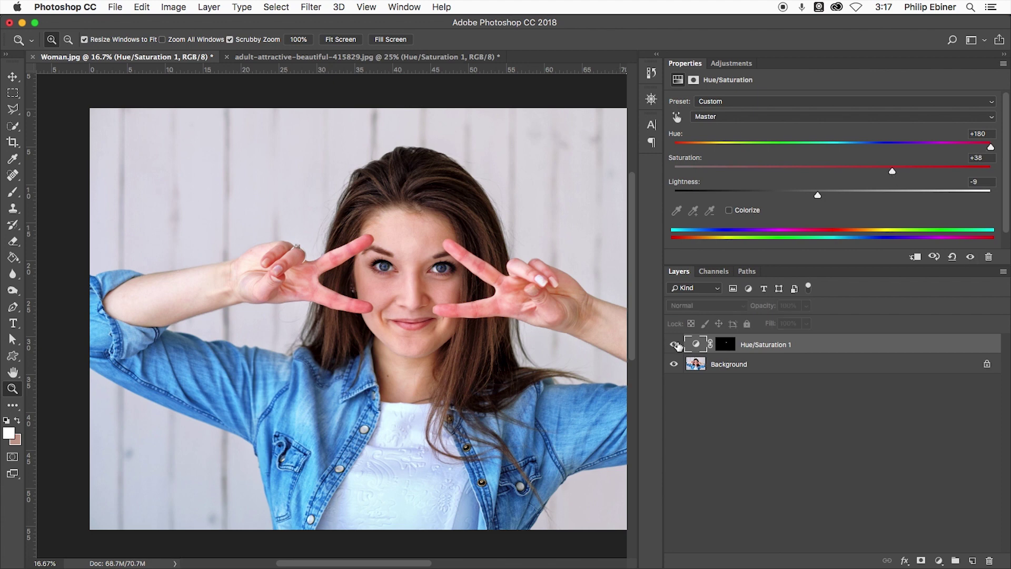
{"action": "left_click", "coordinate": [675, 345]}
{"action": "left_click", "coordinate": [675, 344]}
{"action": "left_click", "coordinate": [675, 345]}
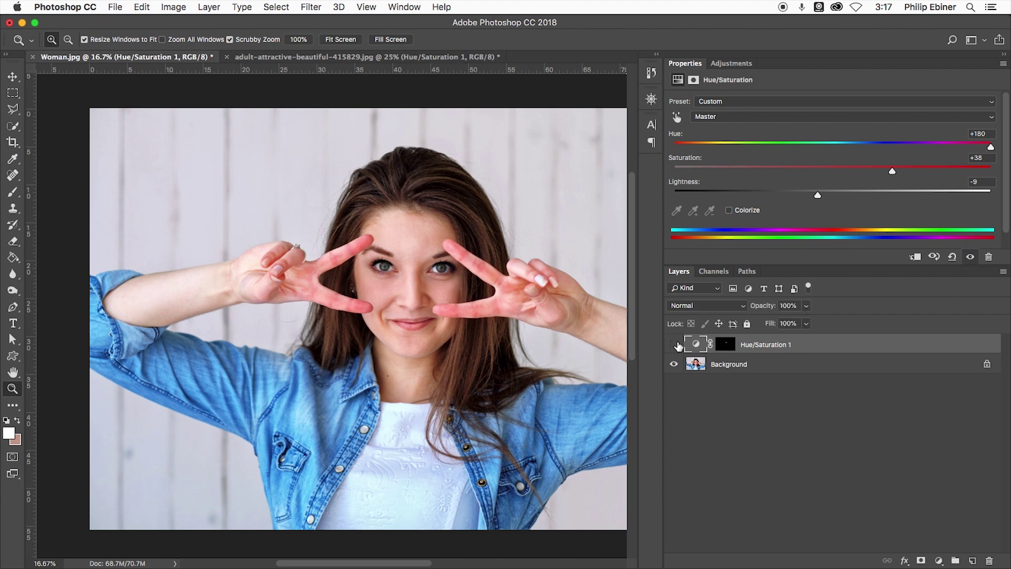
{"action": "left_click", "coordinate": [675, 345]}
{"action": "left_click", "coordinate": [674, 345]}
Enable the second portrait's Hue/Saturation layer and set Hue to +125 for green eyes
{"action": "left_click", "coordinate": [354, 58]}
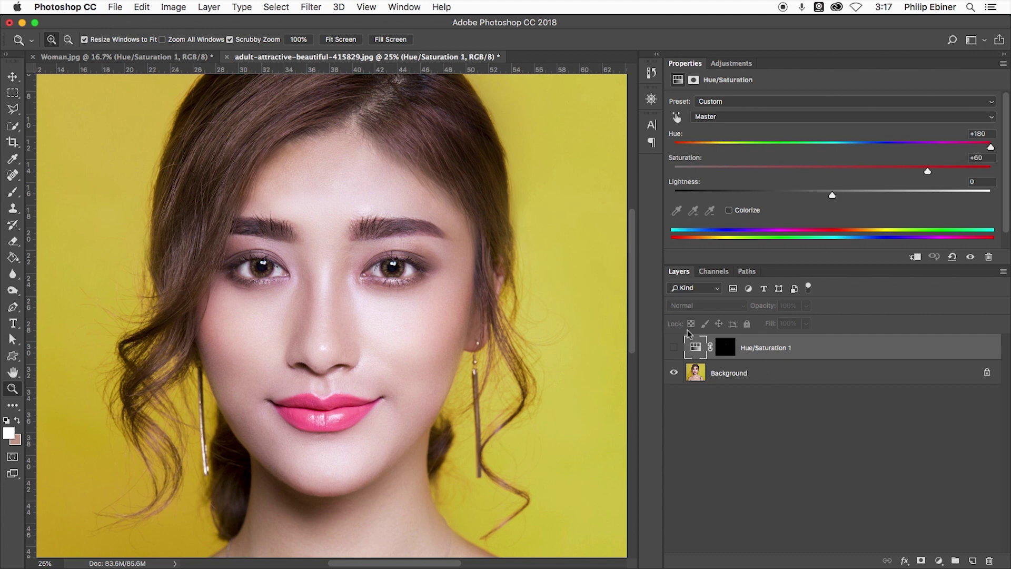
{"action": "left_click", "coordinate": [675, 349]}
{"action": "left_click", "coordinate": [675, 349]}
{"action": "left_click", "coordinate": [675, 349]}
{"action": "left_click", "coordinate": [675, 349]}
{"action": "left_click", "coordinate": [675, 350]}
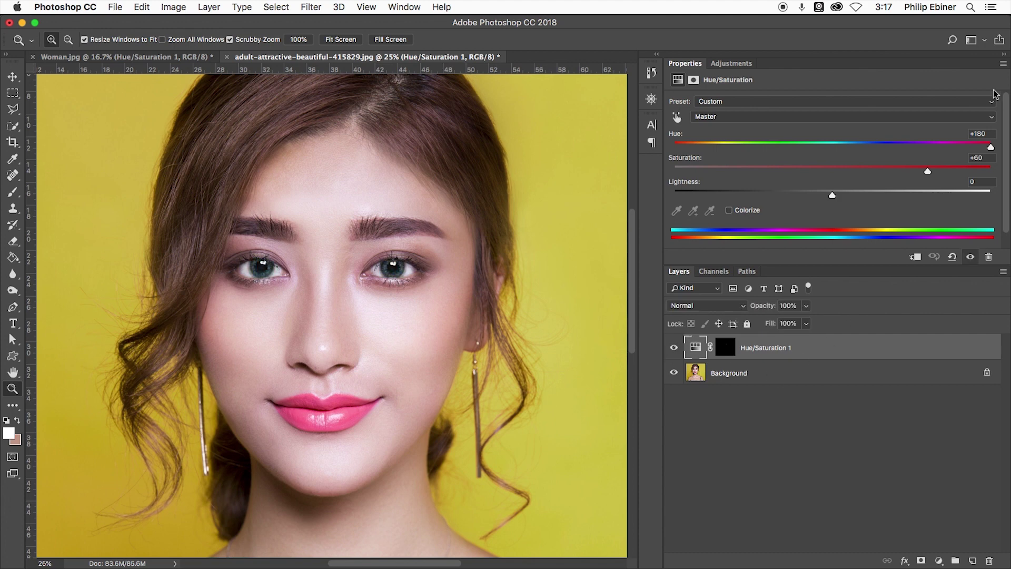
{"action": "left_click_drag", "start_coordinate": [991, 145], "coordinate": [956, 147]}
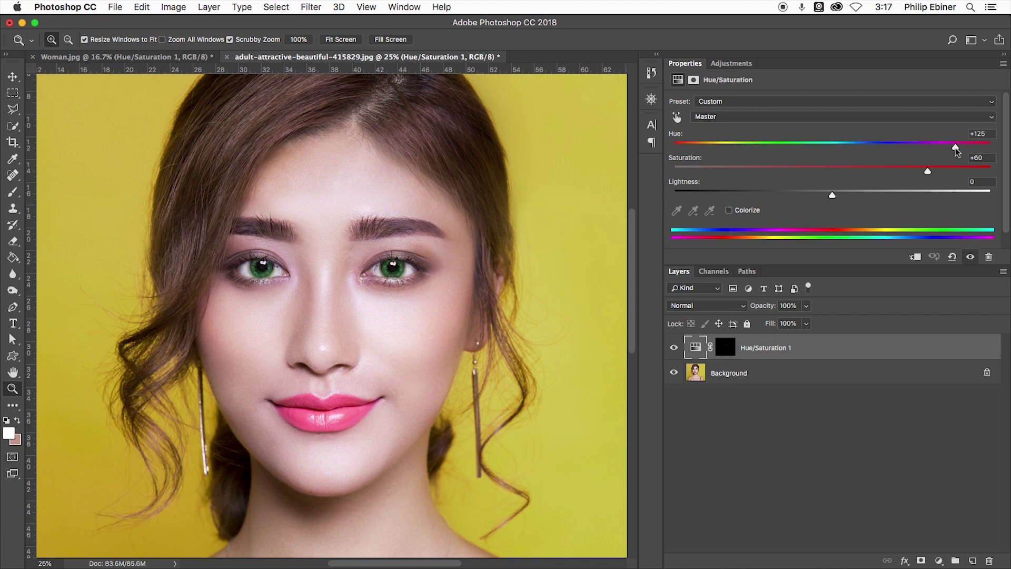
{"action": "left_click", "coordinate": [148, 58]}
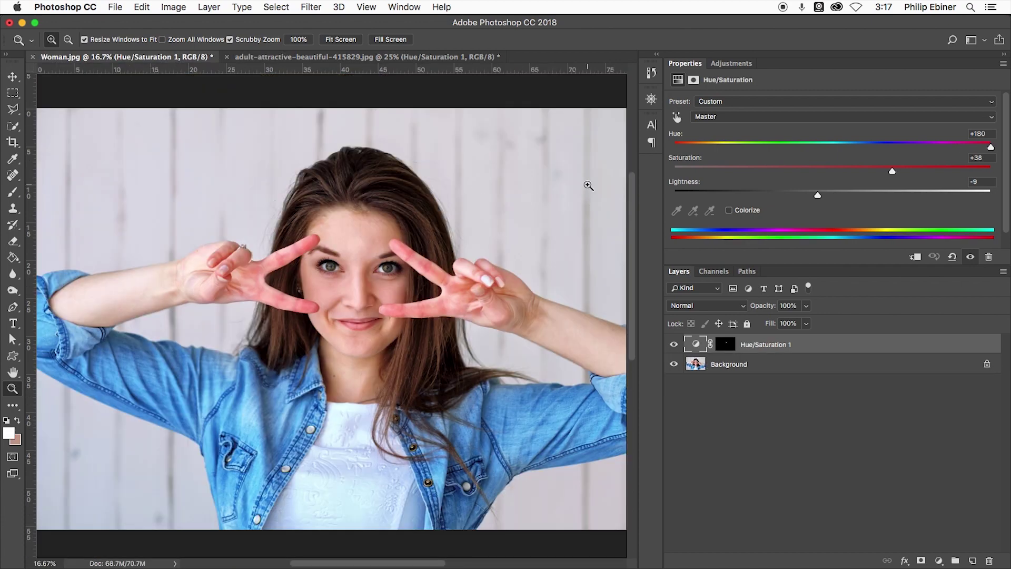